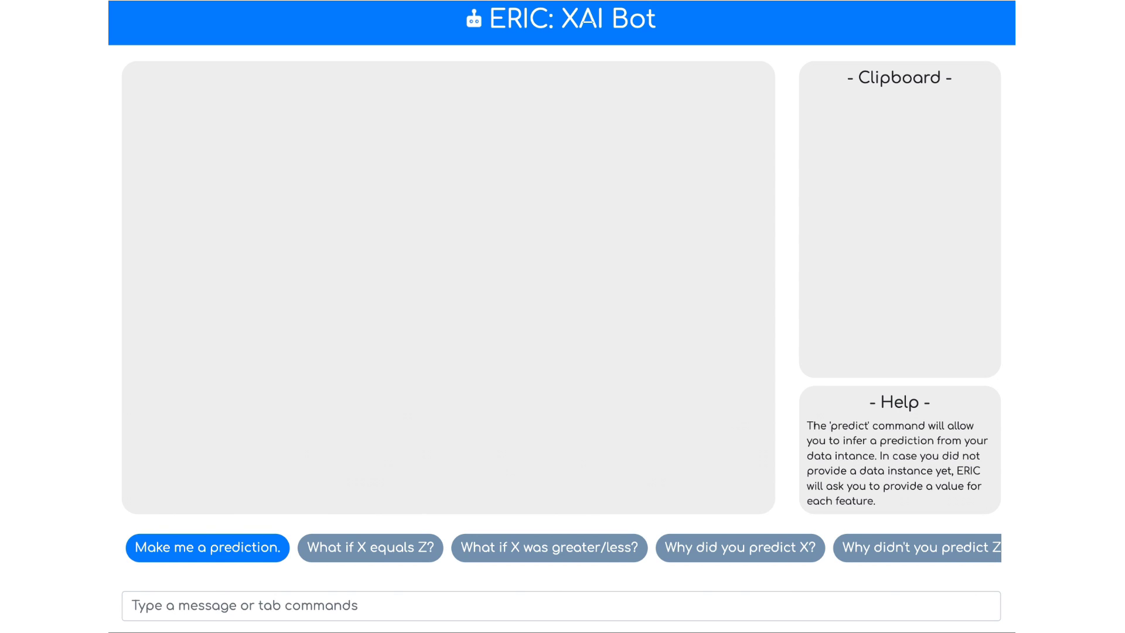
Ask the bot to make a prediction and agree to provide the information it needs.
left_click(184, 603)
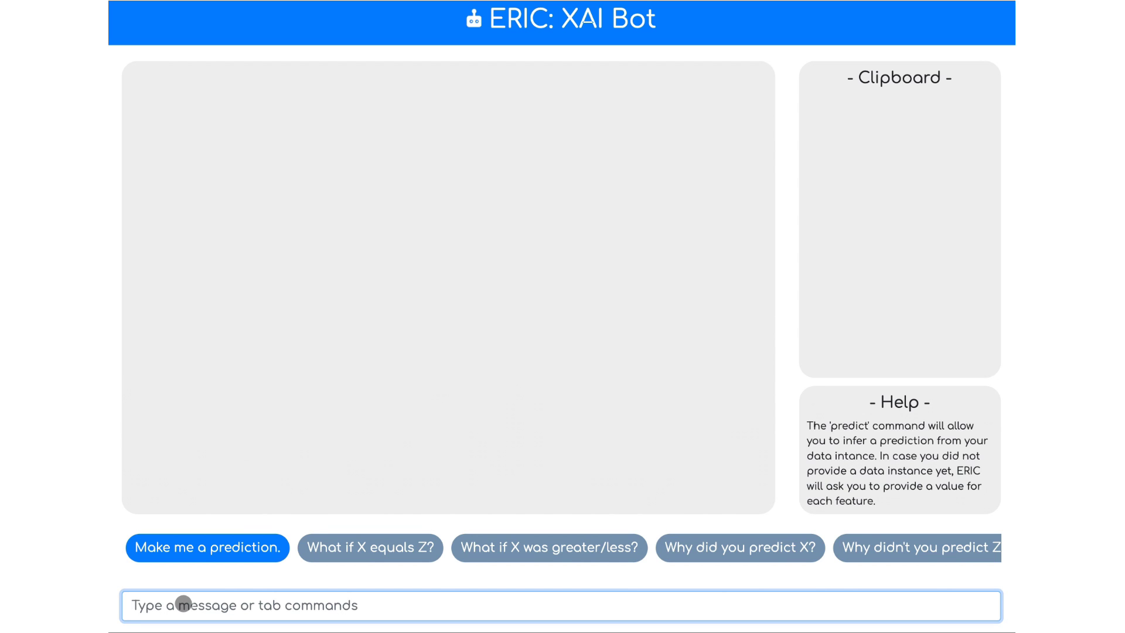
type("predic")
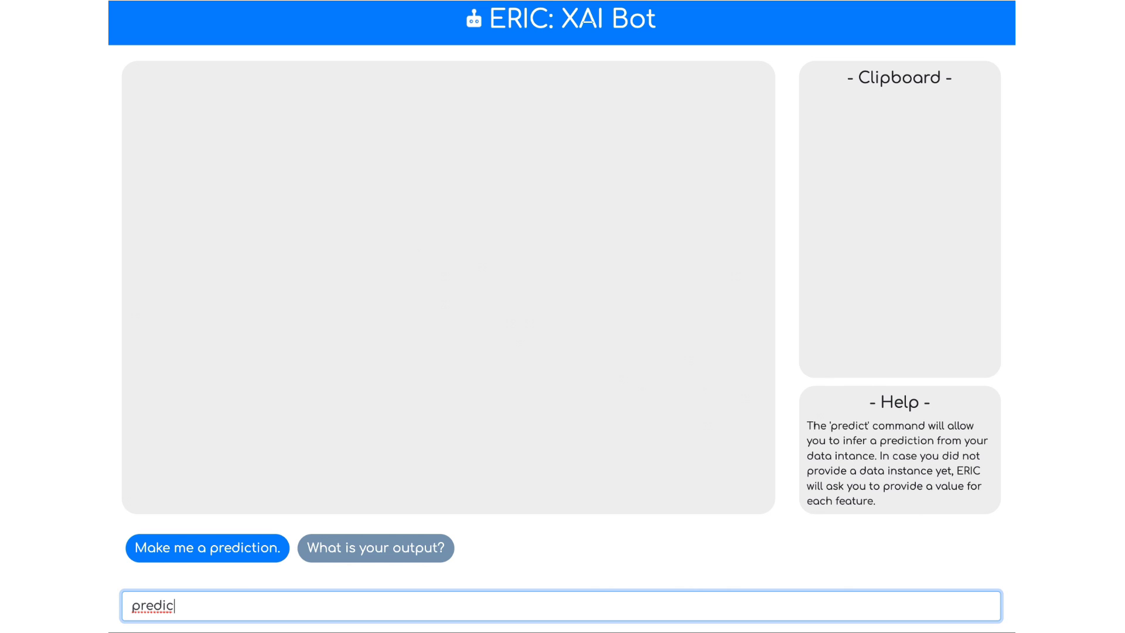
left_click(179, 544)
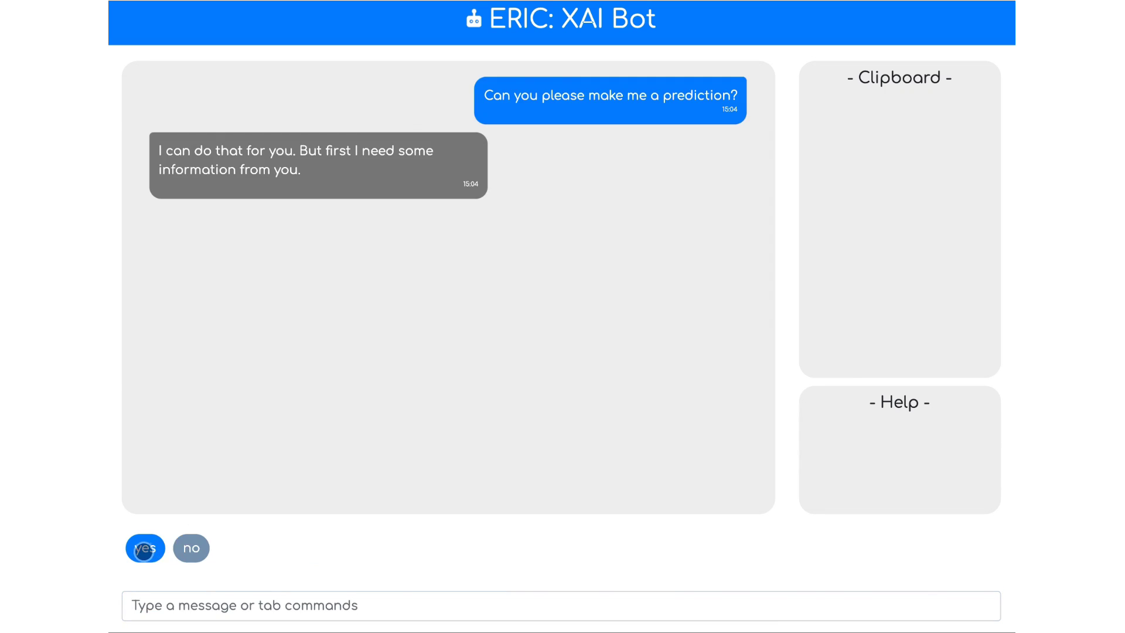
left_click(144, 548)
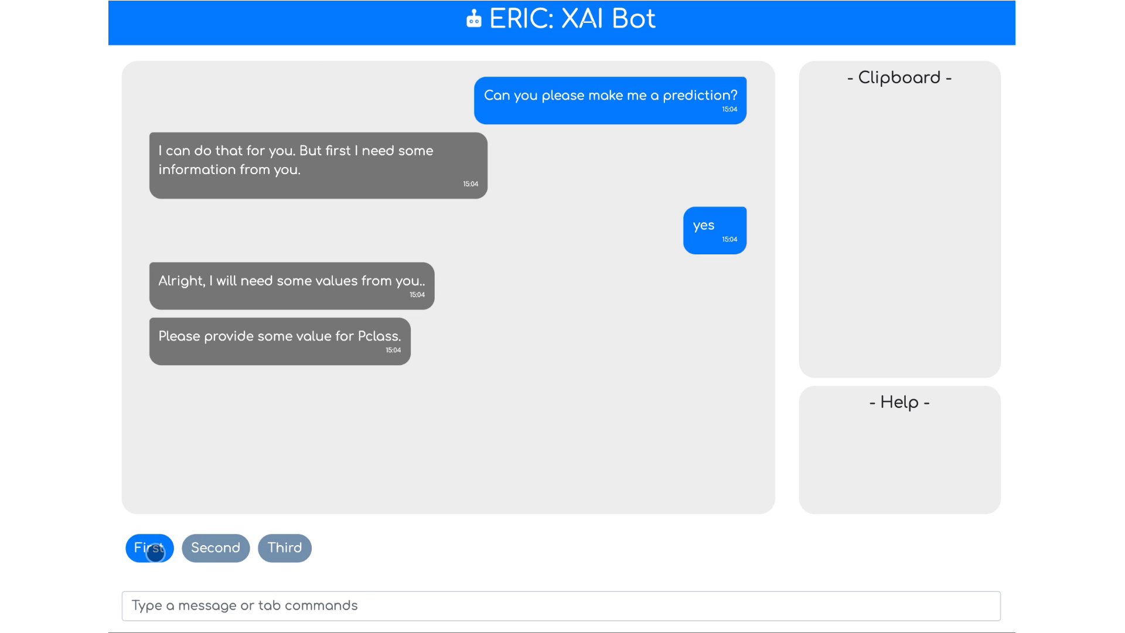
Provide the passenger's Pclass as First, Sex as Female and Age as 20.
left_click(155, 550)
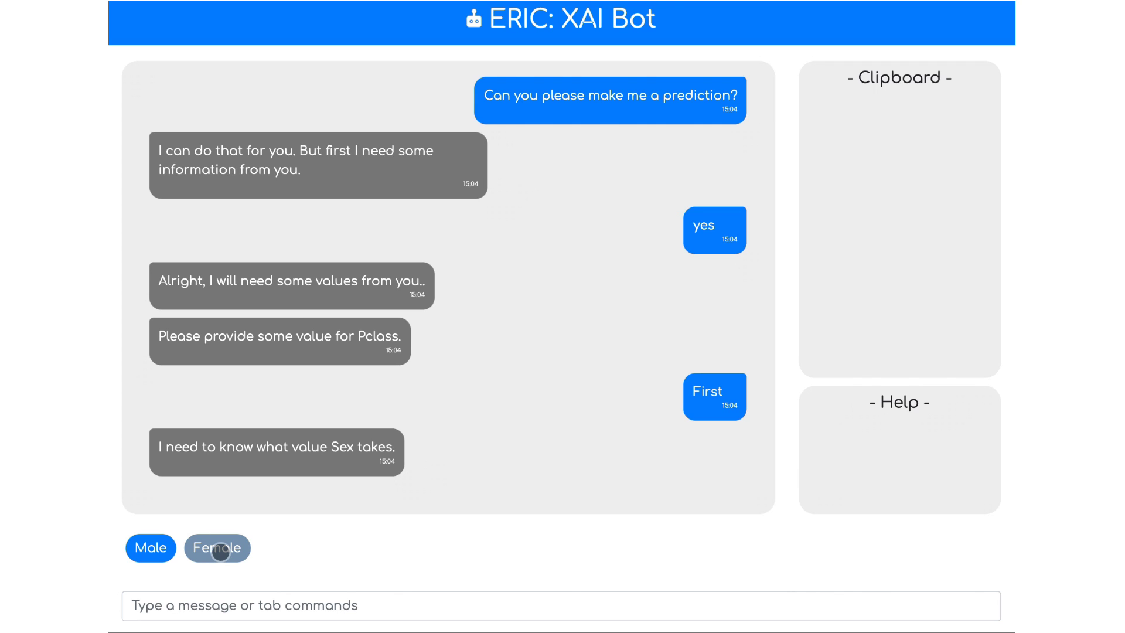
left_click(221, 551)
left_click(213, 575)
type("20")
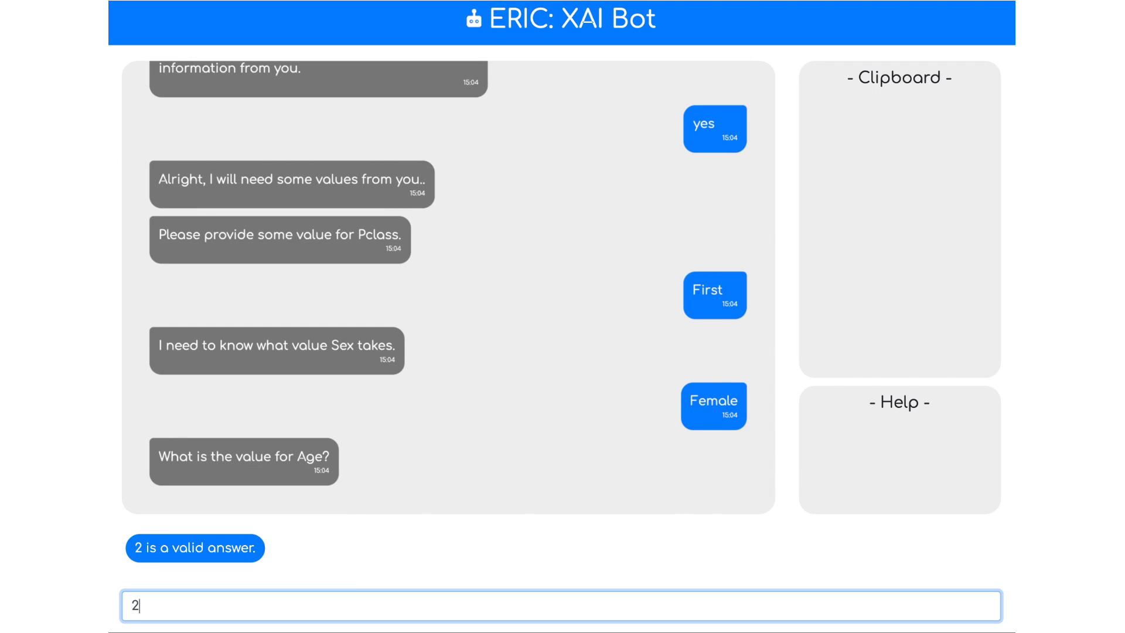
key("Return")
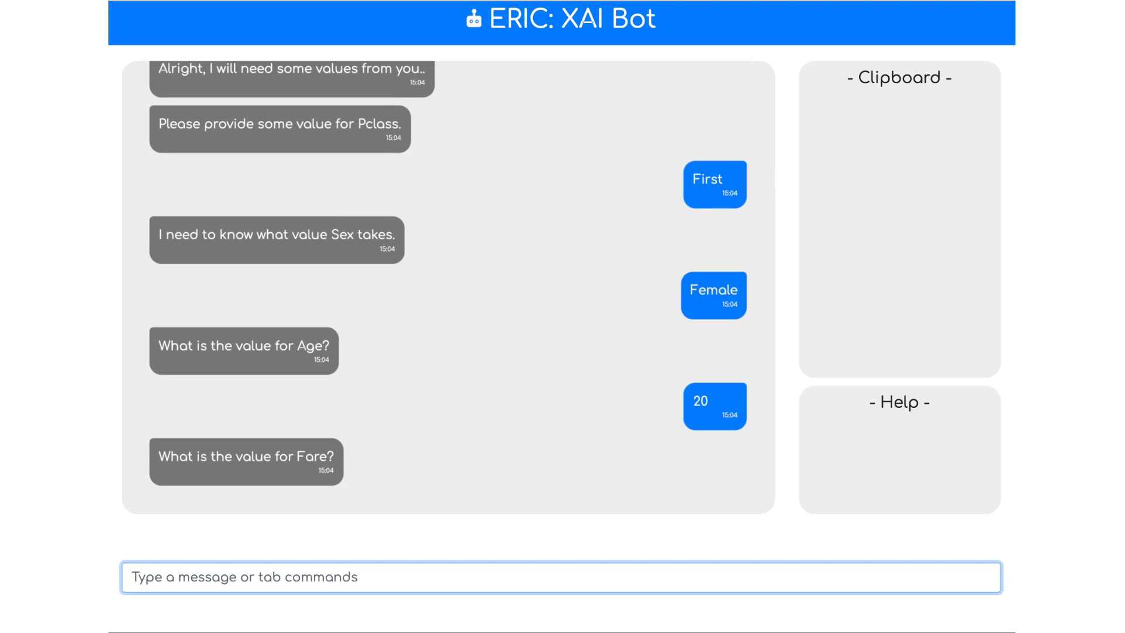
Provide Fare as 200, Embarked as Southampton and Relatives as 0 to complete the prediction request.
type("200")
key("Return")
left_click(168, 543)
type("0")
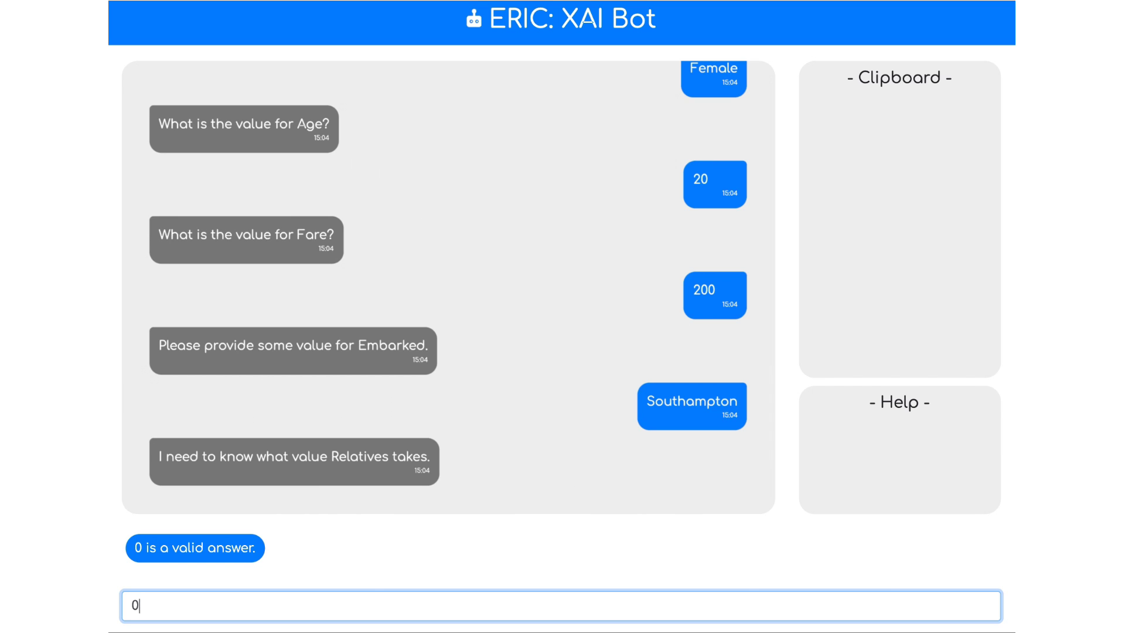
key("BackSpace")
type("d")
key("BackSpace")
type("0")
key("Return")
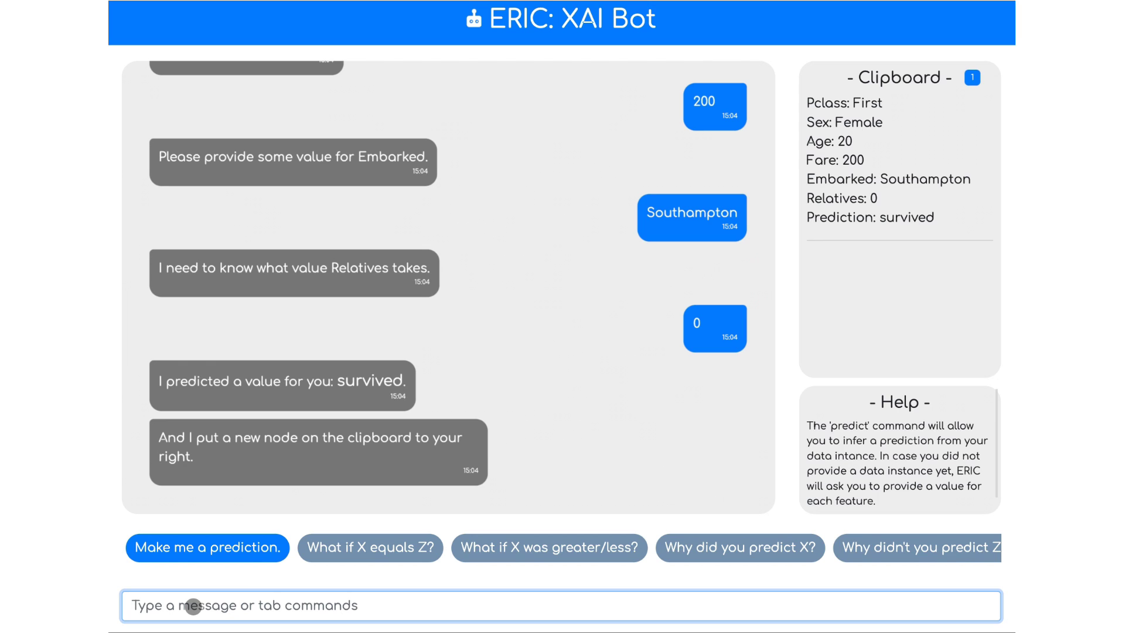
Ask the bot why it made this prediction and accept its offer of a different explanation approach.
type("Why")
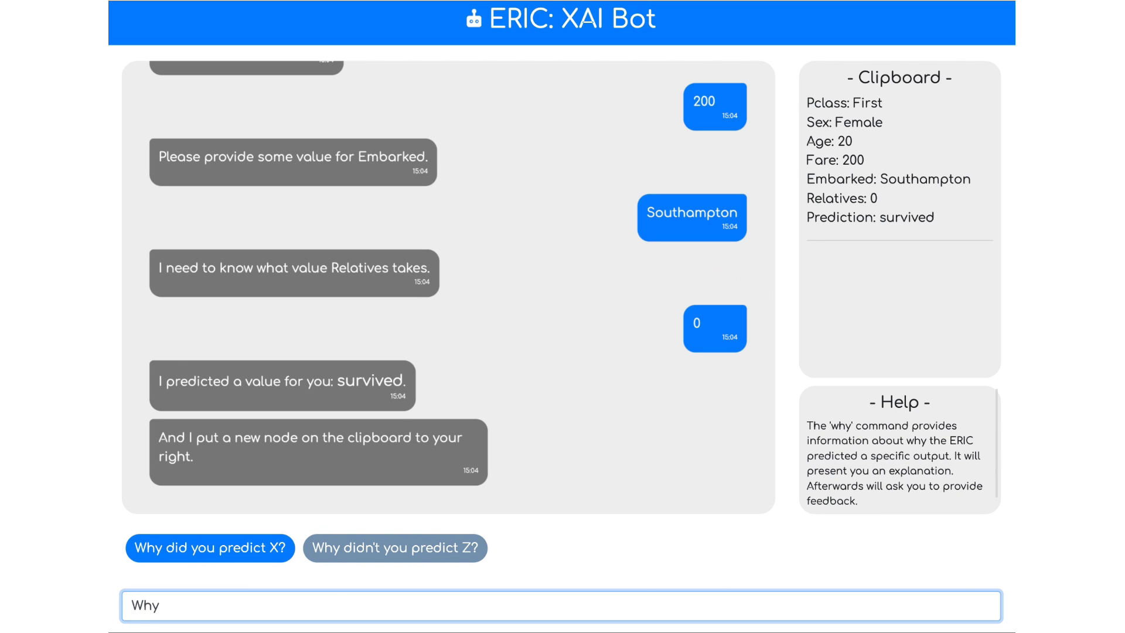
key("Return")
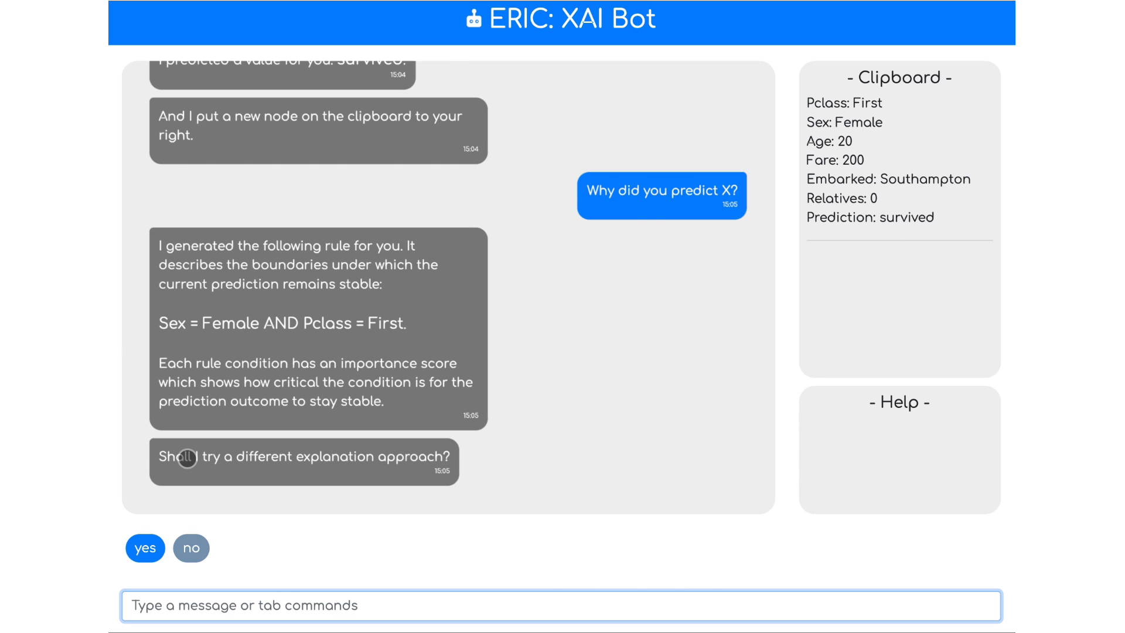
left_click(151, 546)
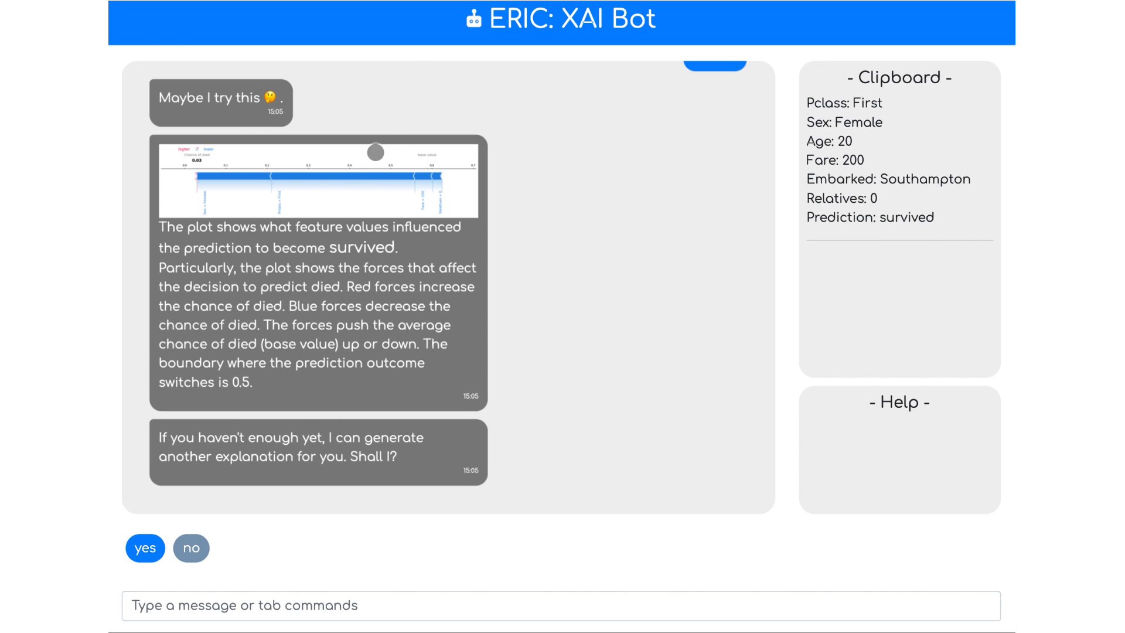
View the feature-influence plot enlarged, close it and decline another explanation.
left_click(349, 178)
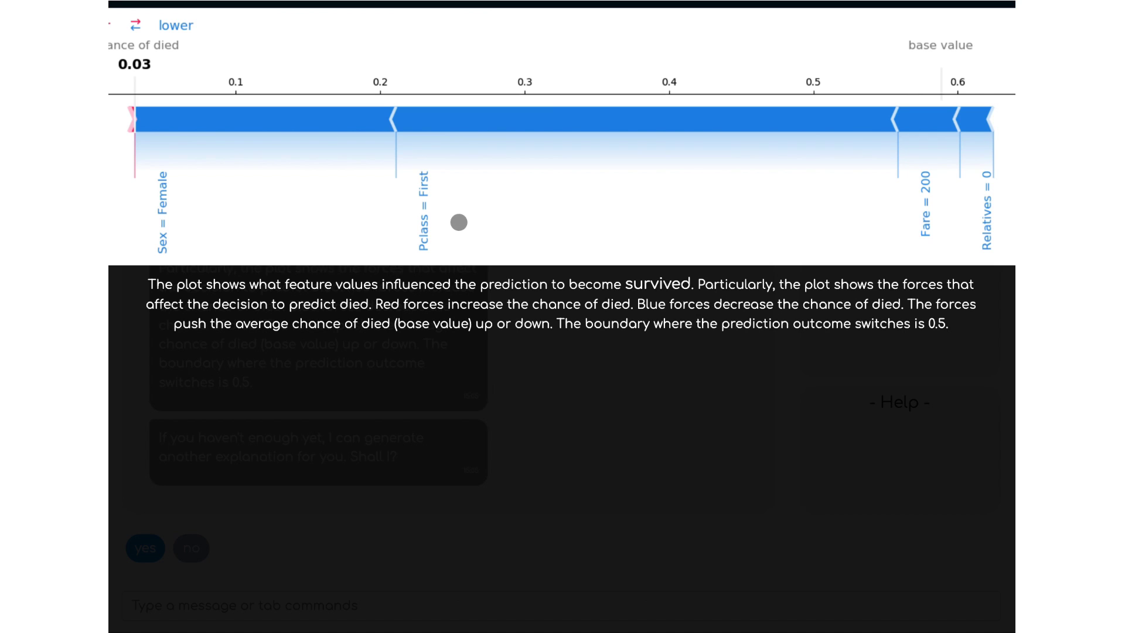
left_click(473, 403)
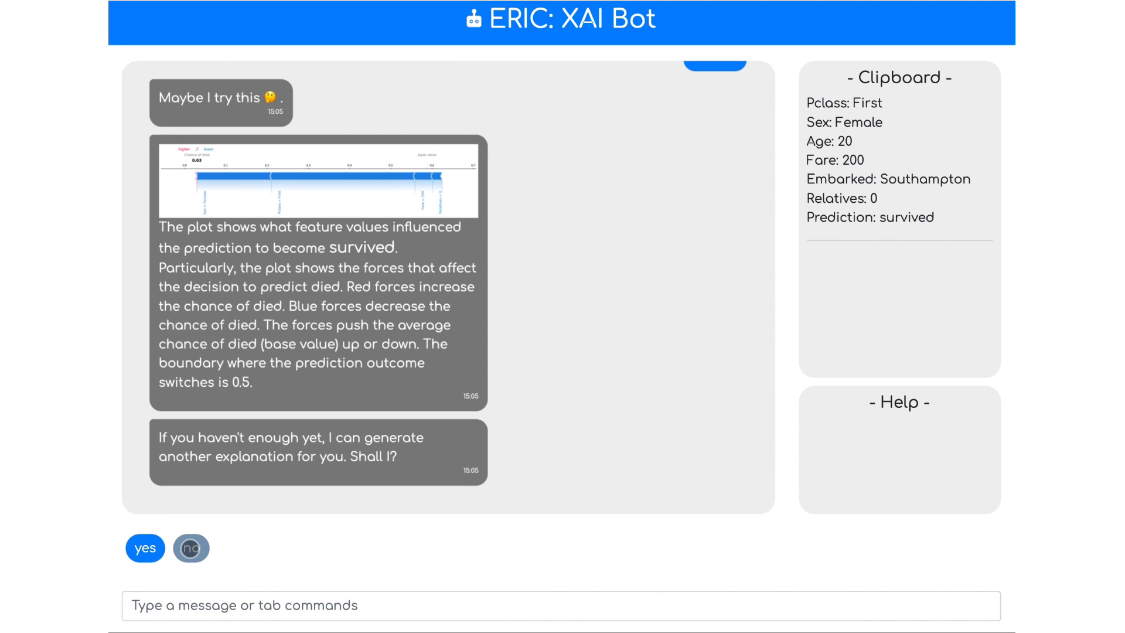
left_click(190, 548)
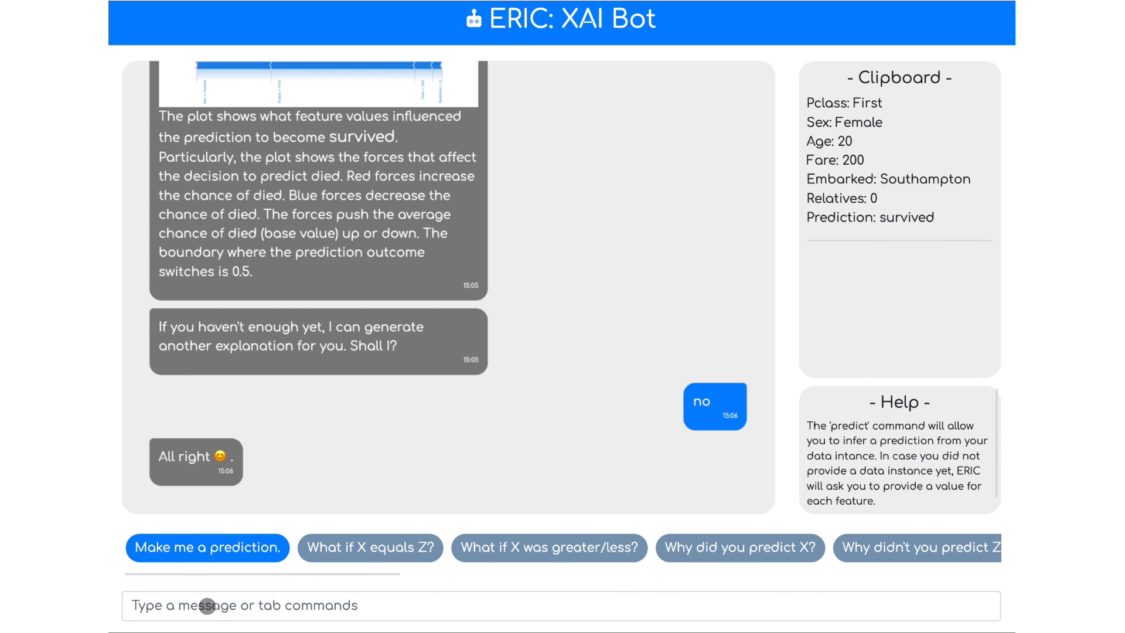
Ask "What if X equals Z?" with Sex changed to Male and no further feature changes.
left_click(208, 605)
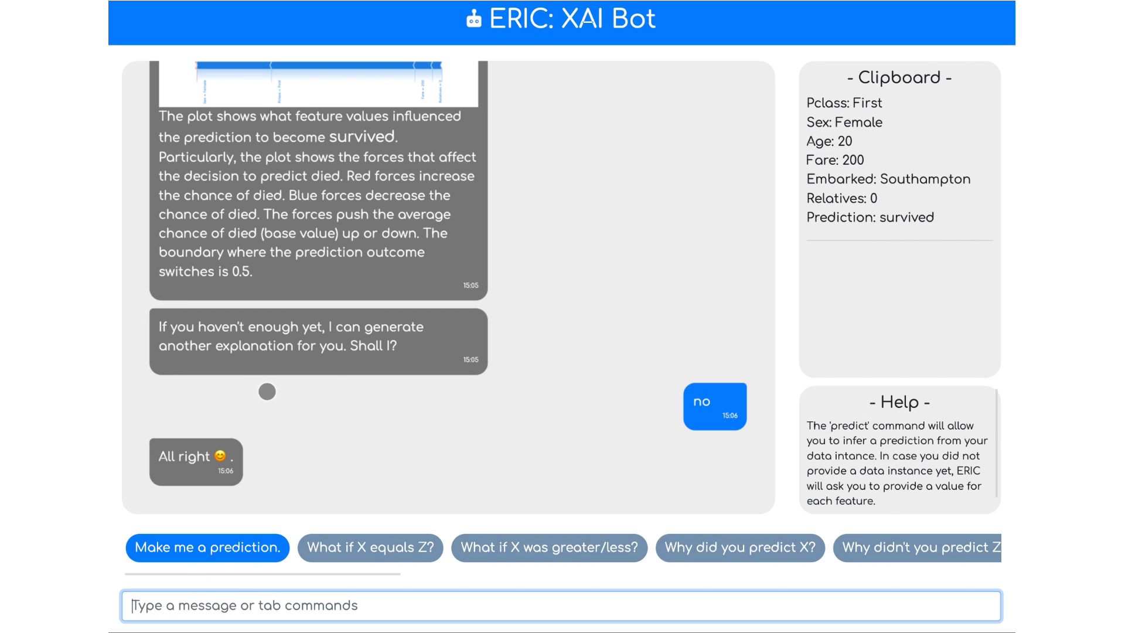
type("What")
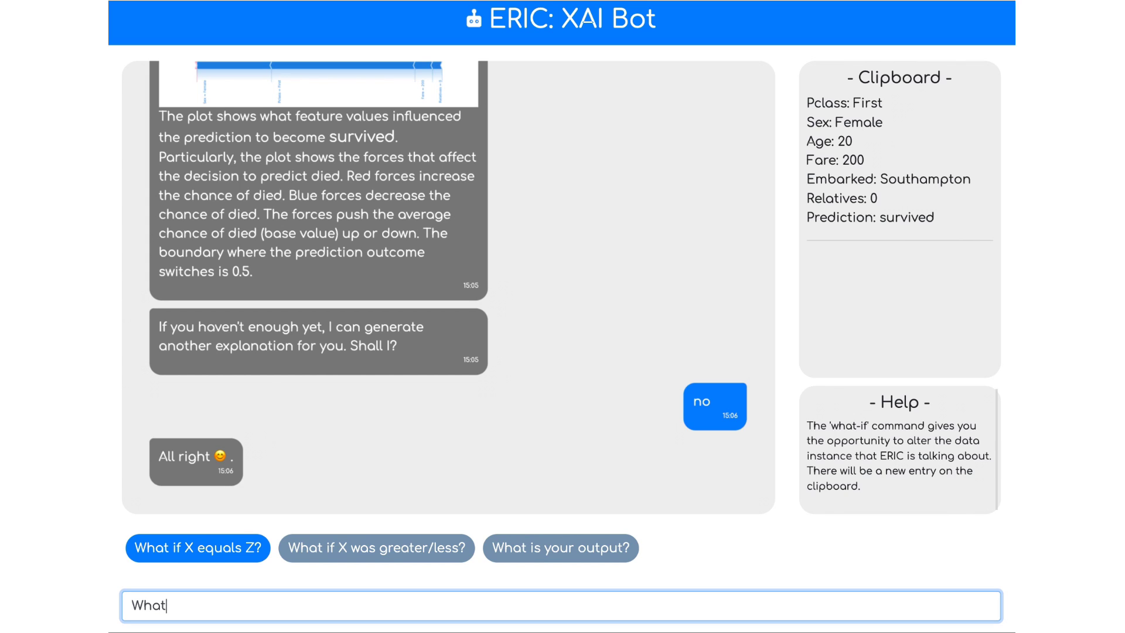
type(" if")
key("Tab")
key("Return")
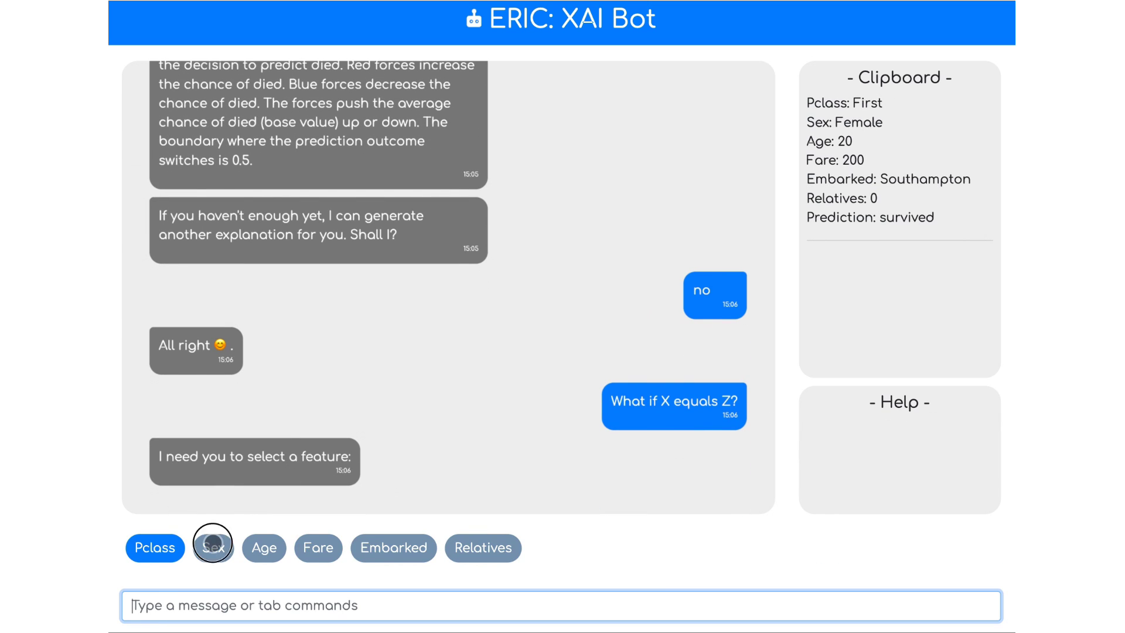
left_click(214, 547)
left_click(160, 550)
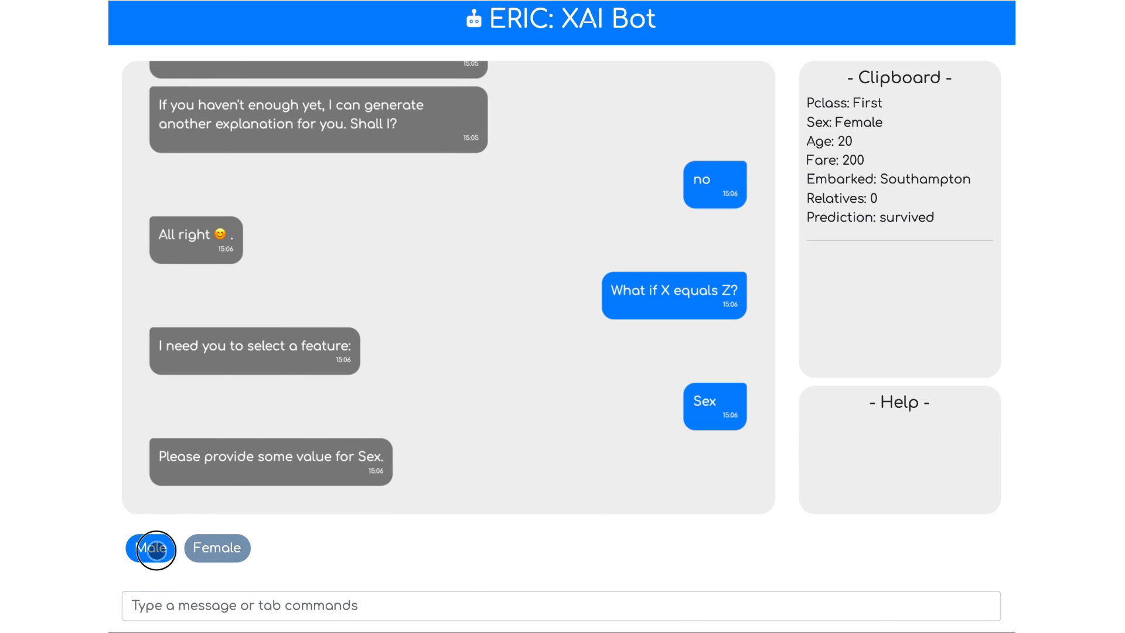
left_click(191, 549)
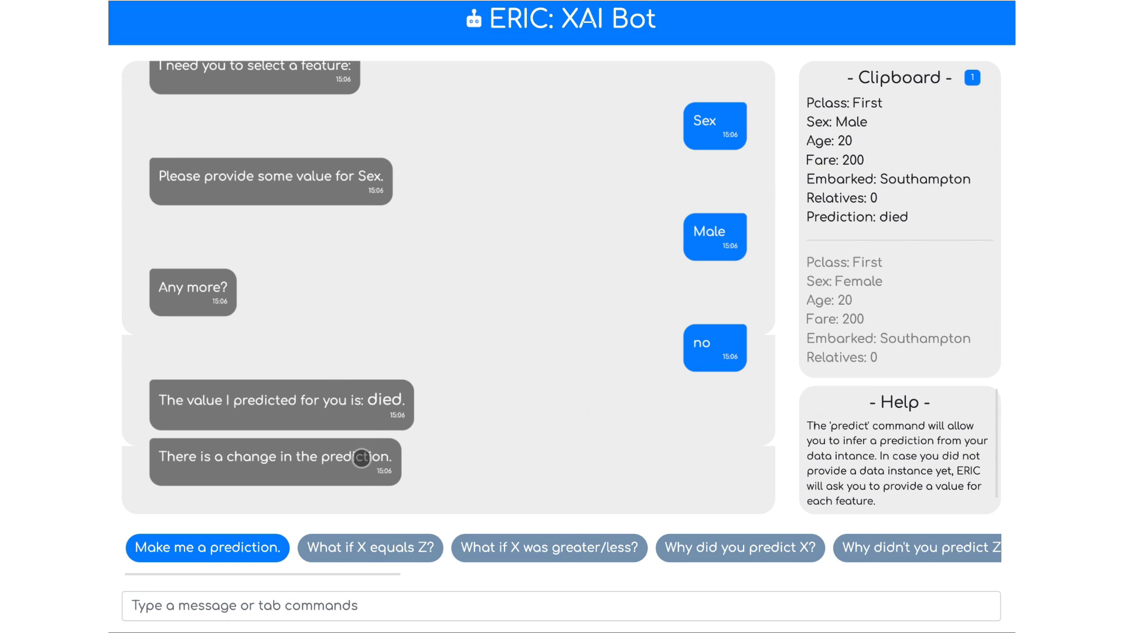
Ask why the bot made the prediction for the male passenger and enlarge the explanation plot.
left_click(217, 605)
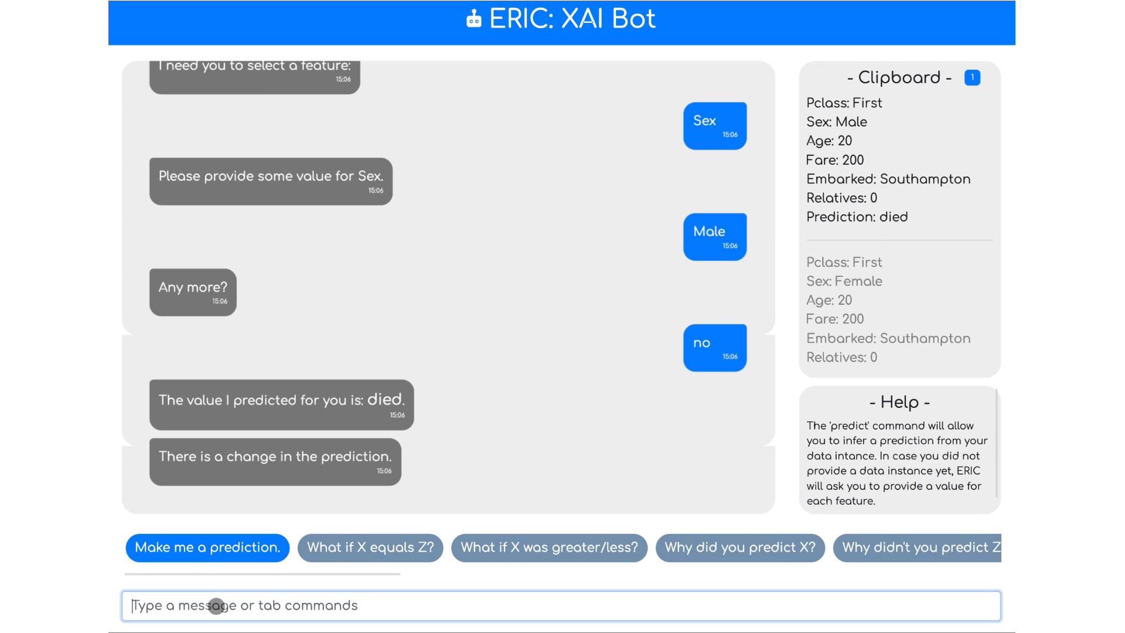
type("Why")
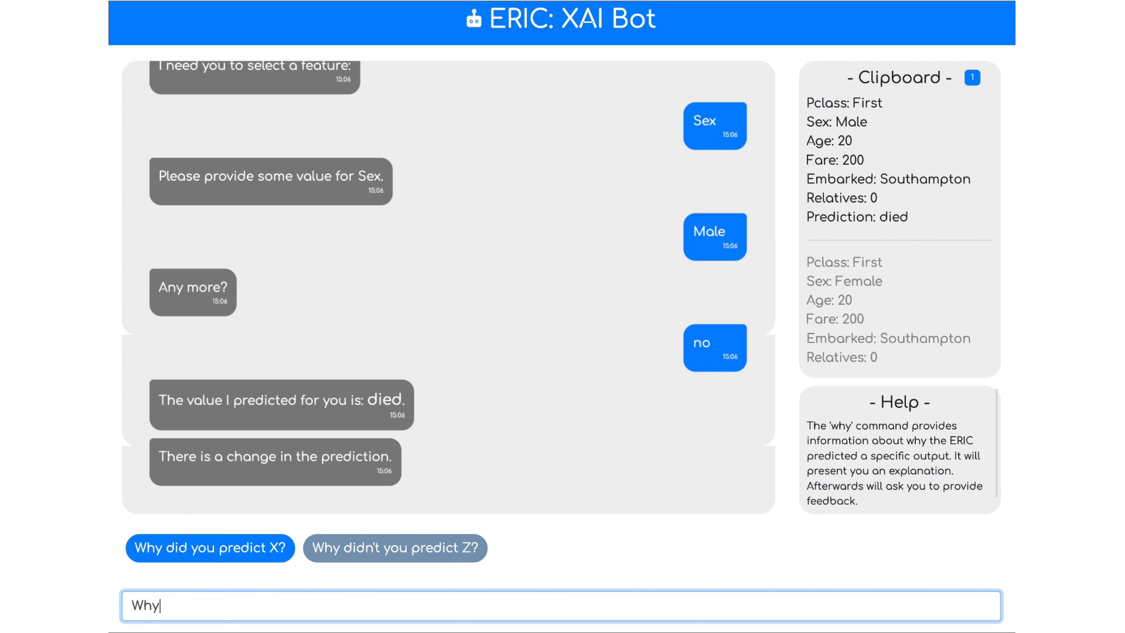
key("Return")
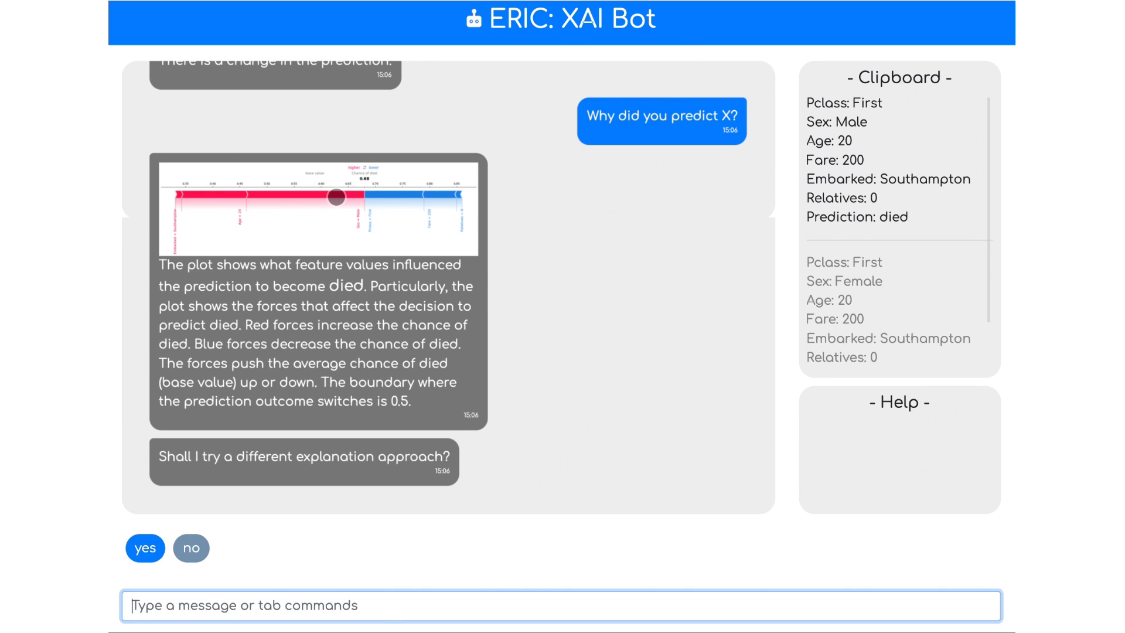
left_click(336, 197)
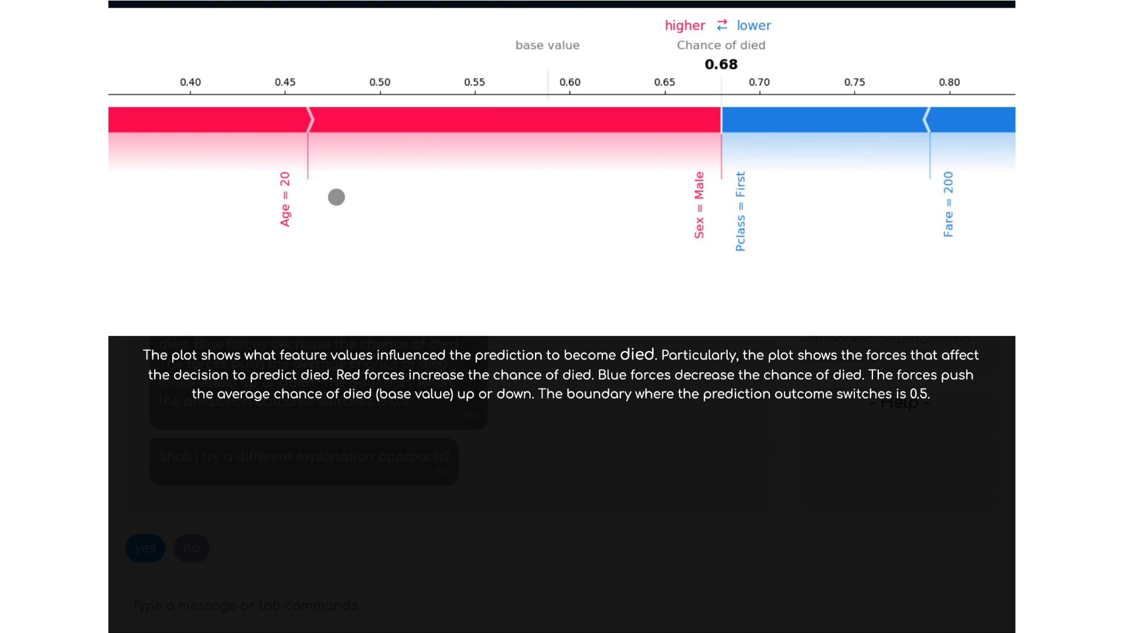
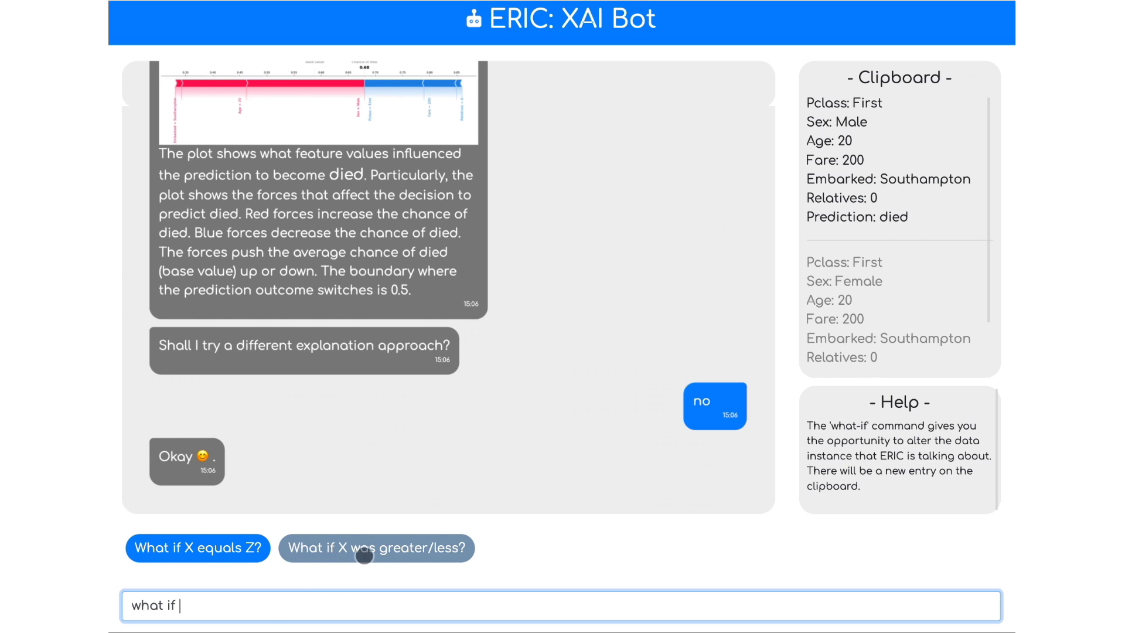
Ask "What if X was greater/less?" for the Age feature, then examine the resulting graph enlarged and close it.
left_click(407, 542)
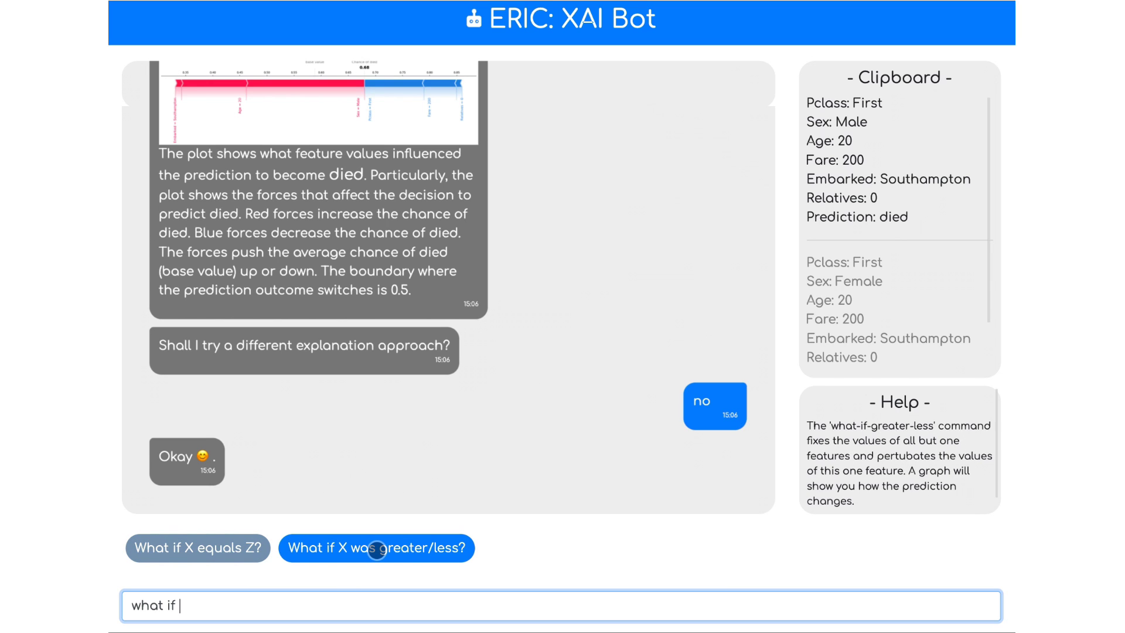
left_click(377, 550)
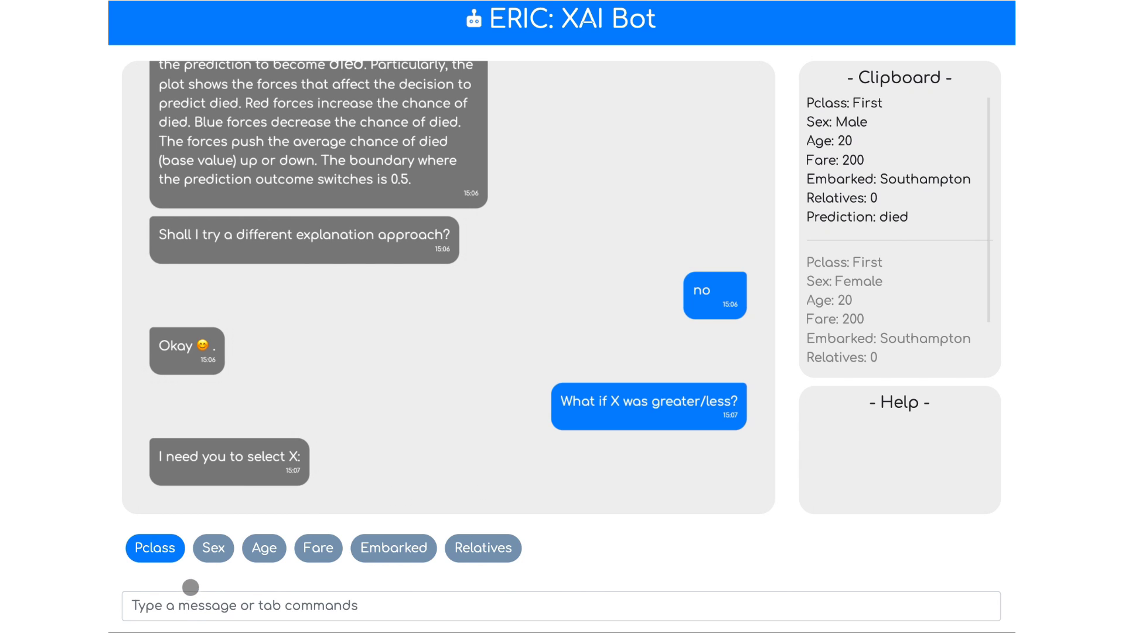
left_click(181, 606)
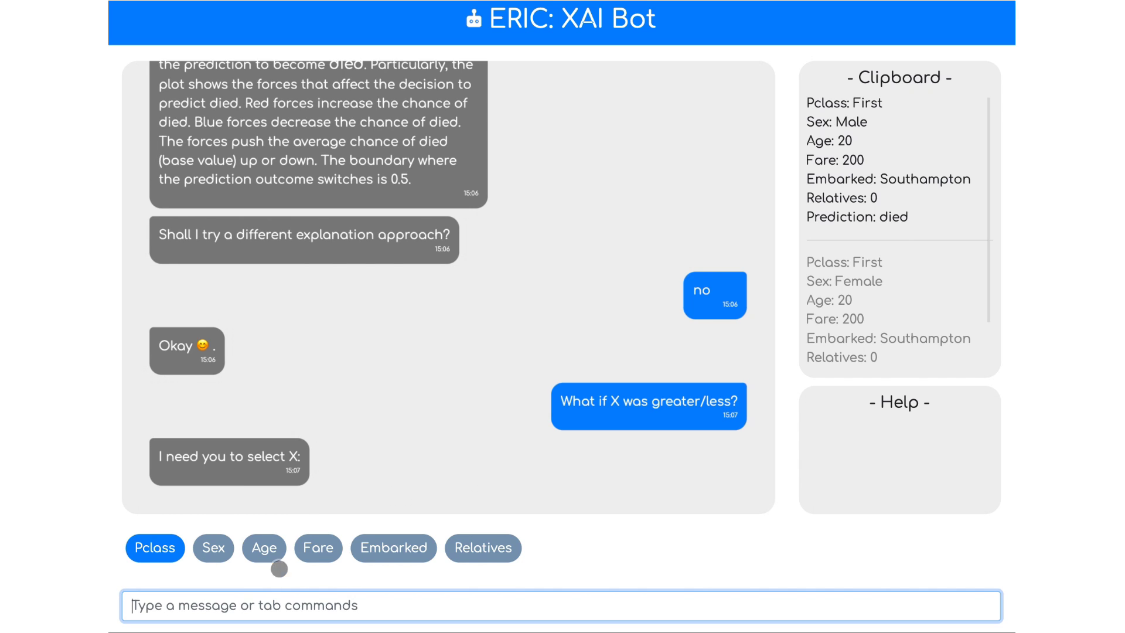
left_click(258, 546)
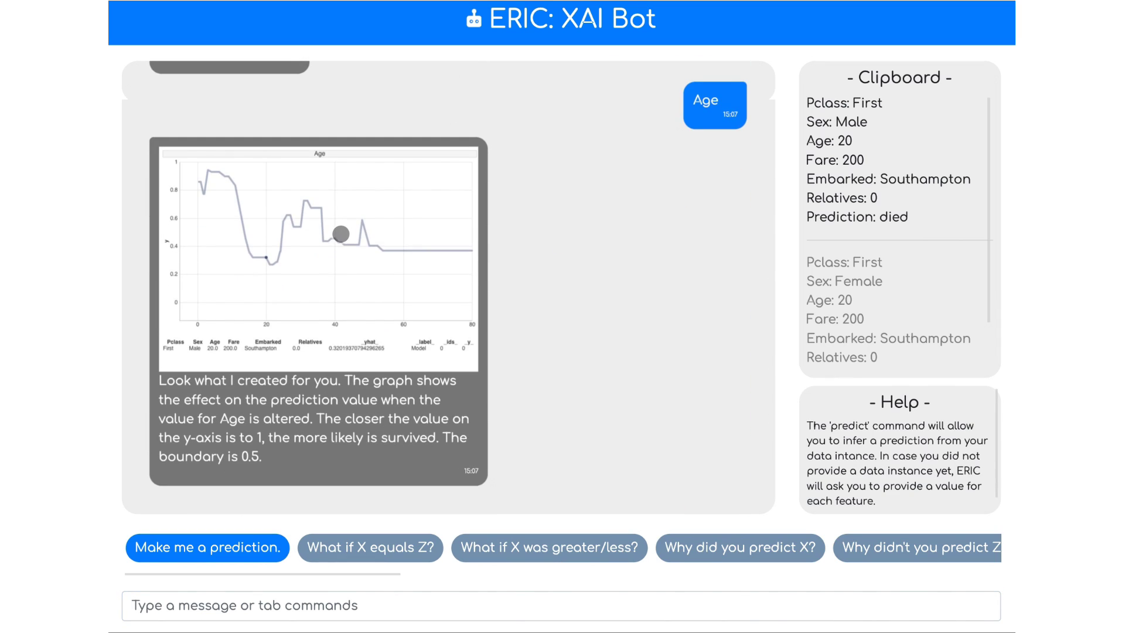
left_click(260, 282)
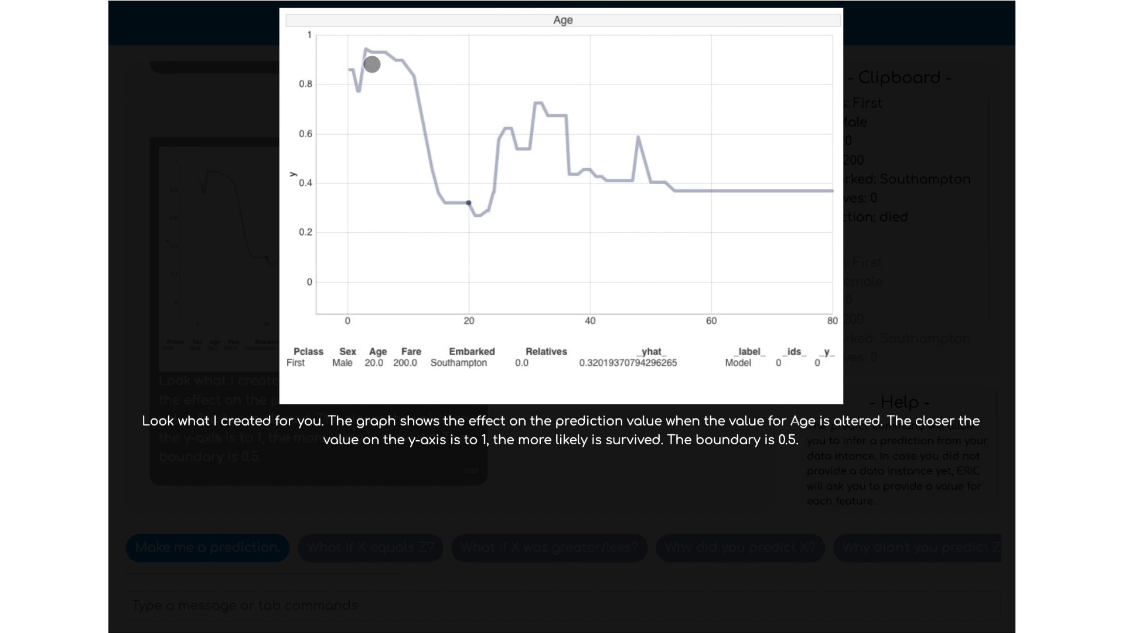
left_click(440, 537)
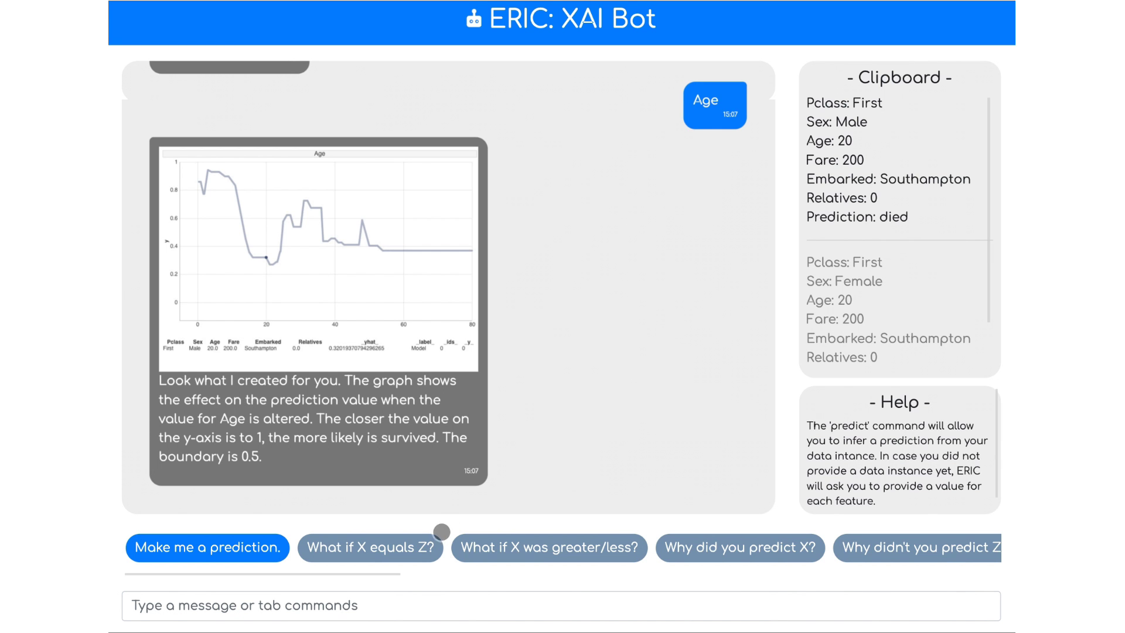
Ask "What if X equals Z?" with Age changed to 10 and no further feature changes.
left_click(321, 595)
type("what")
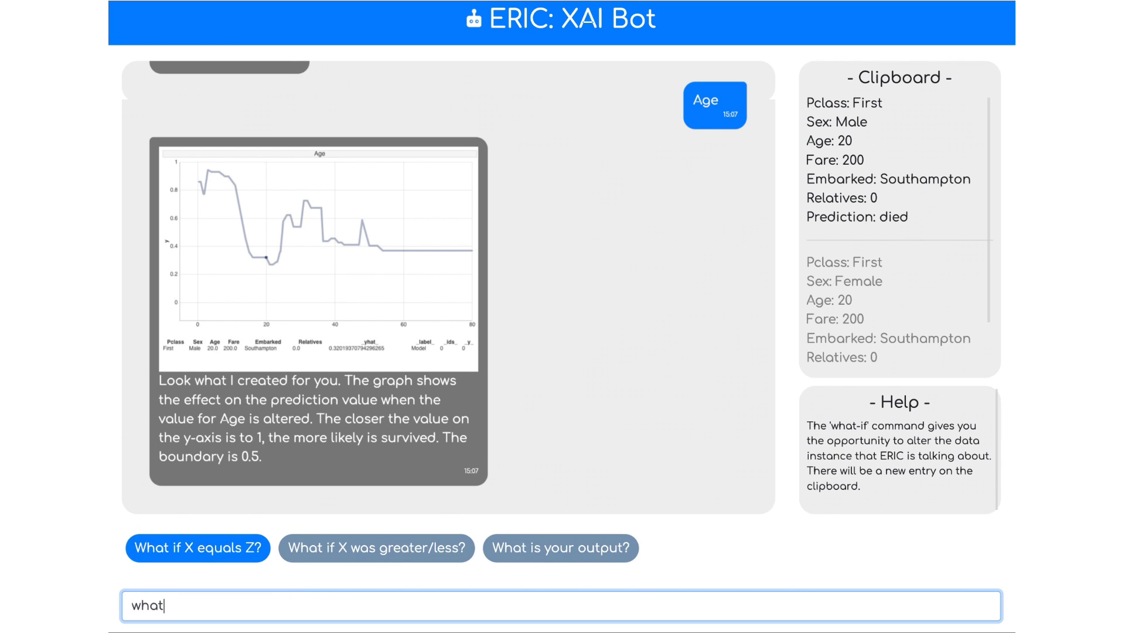
key("Return")
key("Tab")
key("Tab")
key("Return")
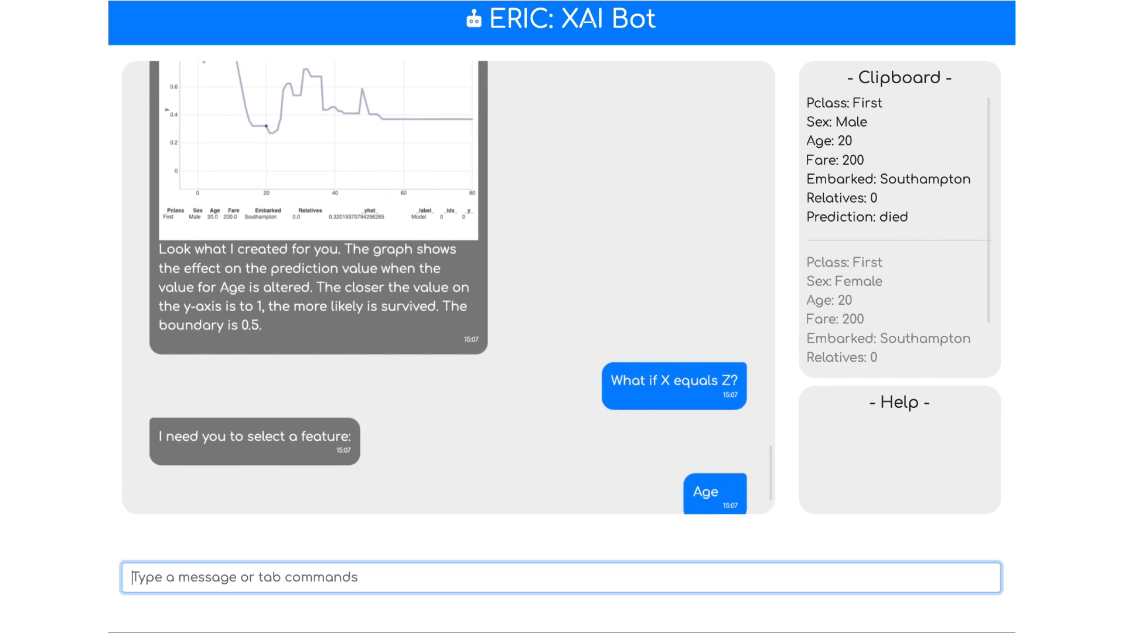
type("10")
key("Return")
key("Tab")
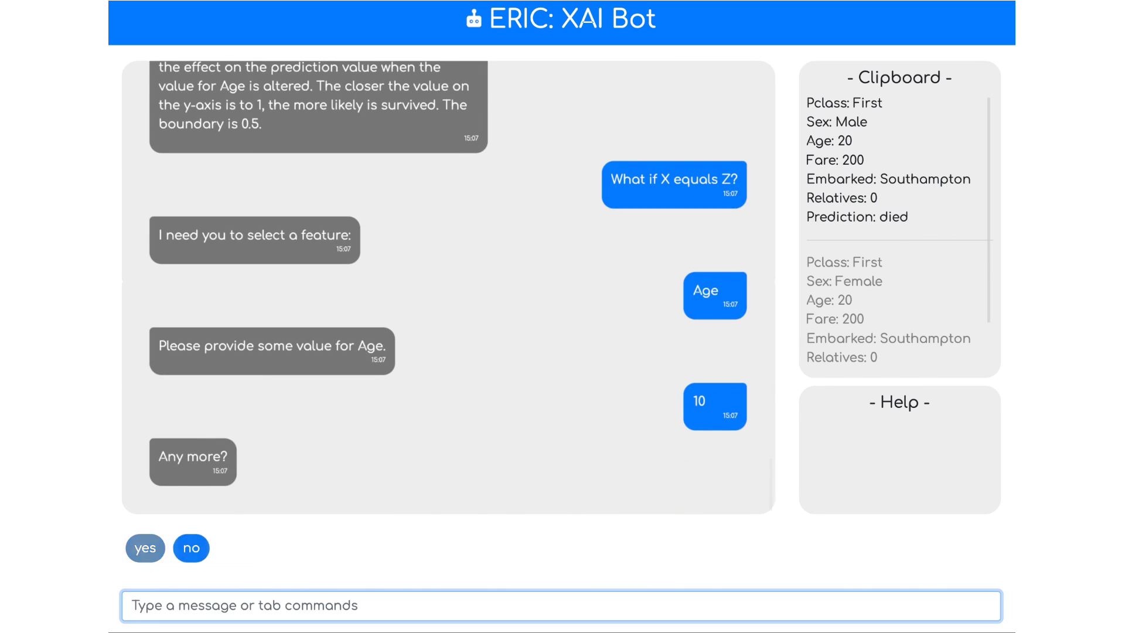
key("Return")
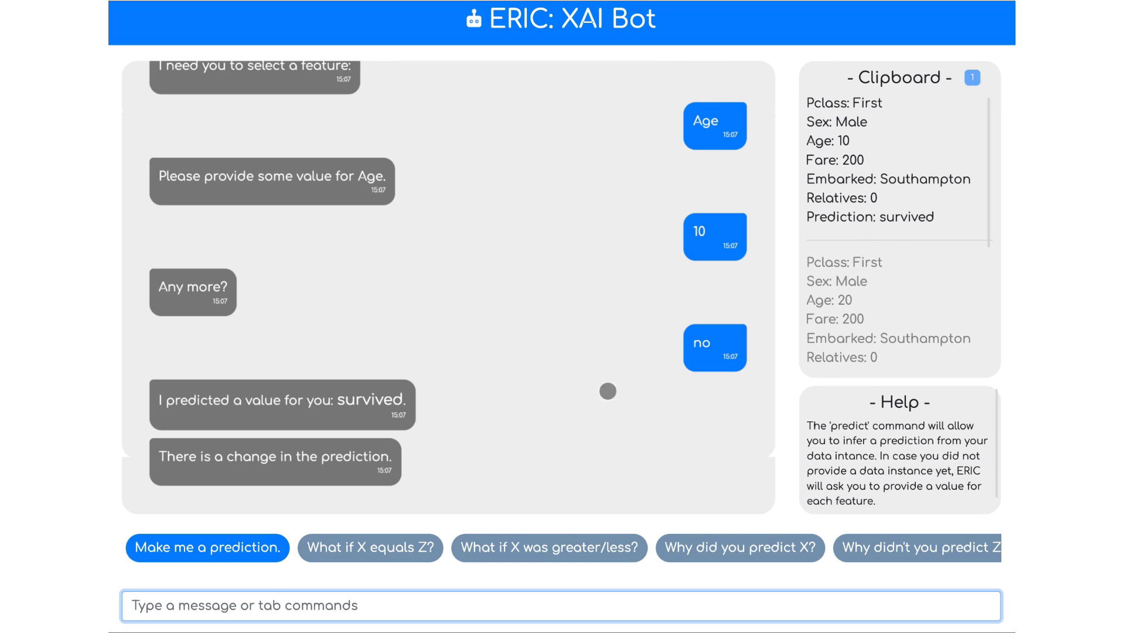